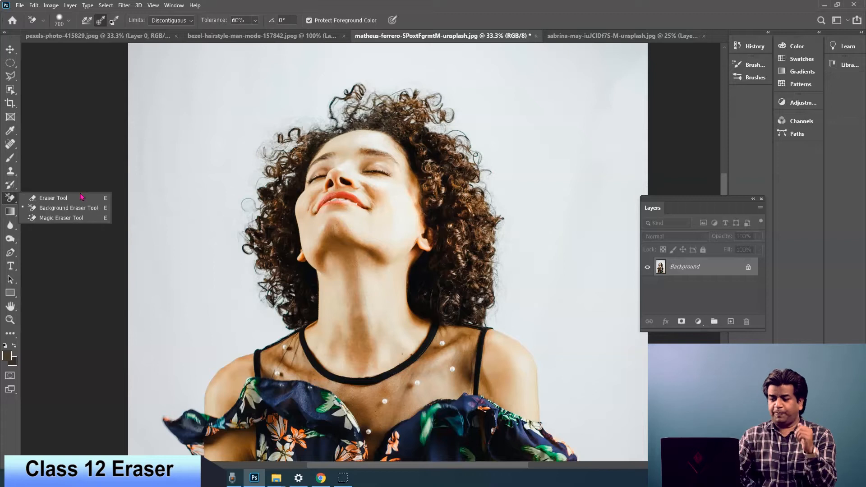
# Erase across the upper face and the top of the hair with the Eraser tool at brush size 150
pyautogui.click(67, 198)
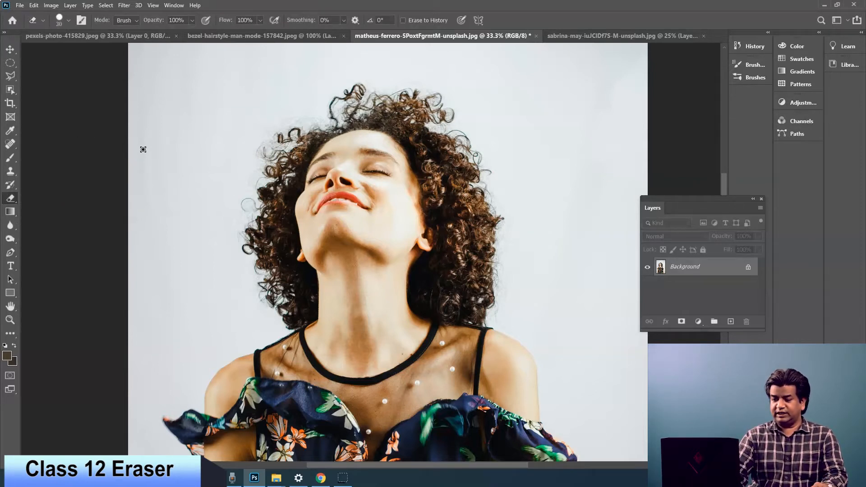
pyautogui.press(']')
pyautogui.press(']')
pyautogui.press(']')
pyautogui.press(']')
pyautogui.press(']')
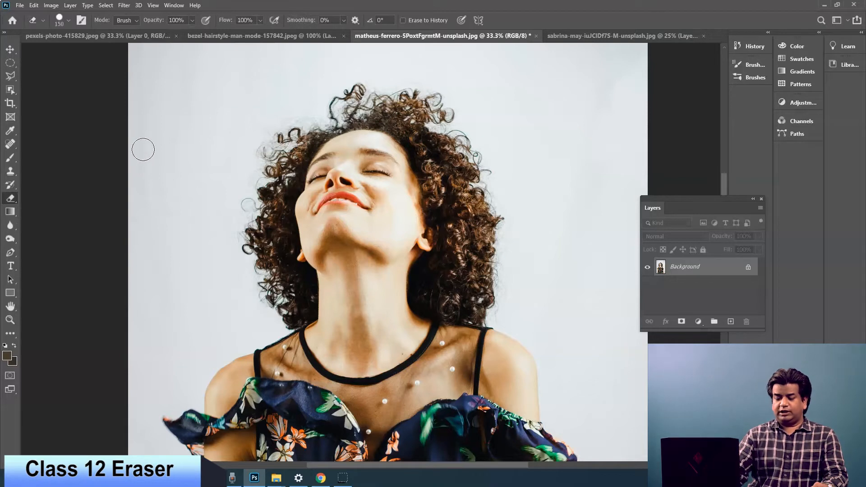
pyautogui.moveTo(216, 152)
pyautogui.mouseDown()
pyautogui.moveTo(319, 125)
pyautogui.moveTo(215, 176)
pyautogui.moveTo(318, 132)
pyautogui.moveTo(357, 131)
pyautogui.moveTo(216, 190)
pyautogui.moveTo(344, 133)
pyautogui.moveTo(303, 140)
pyautogui.moveTo(246, 180)
pyautogui.moveTo(265, 176)
pyautogui.mouseUp()
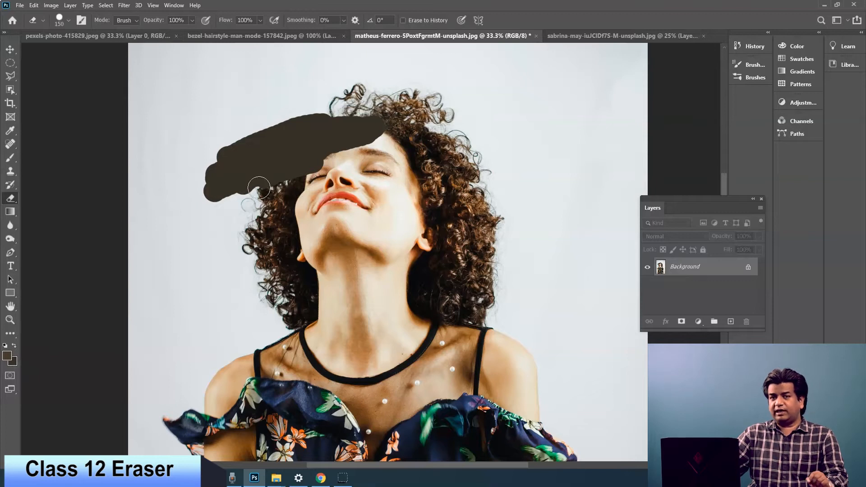
pyautogui.moveTo(321, 112)
pyautogui.mouseDown()
pyautogui.moveTo(352, 87)
pyautogui.moveTo(382, 78)
pyautogui.moveTo(325, 119)
pyautogui.moveTo(362, 111)
pyautogui.moveTo(340, 108)
pyautogui.mouseUp()
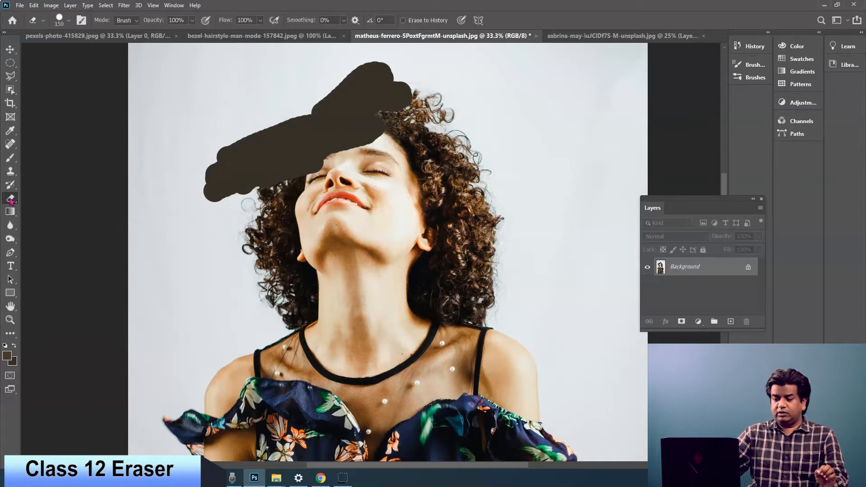
# Erase the face and the surrounding hair with the Background Eraser using continuous sampling at 60% tolerance
pyautogui.rightClick(10, 199)
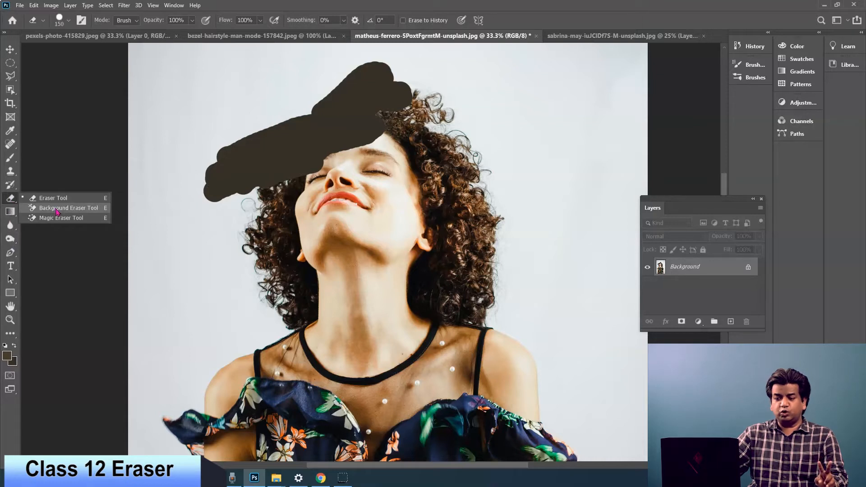
pyautogui.click(56, 209)
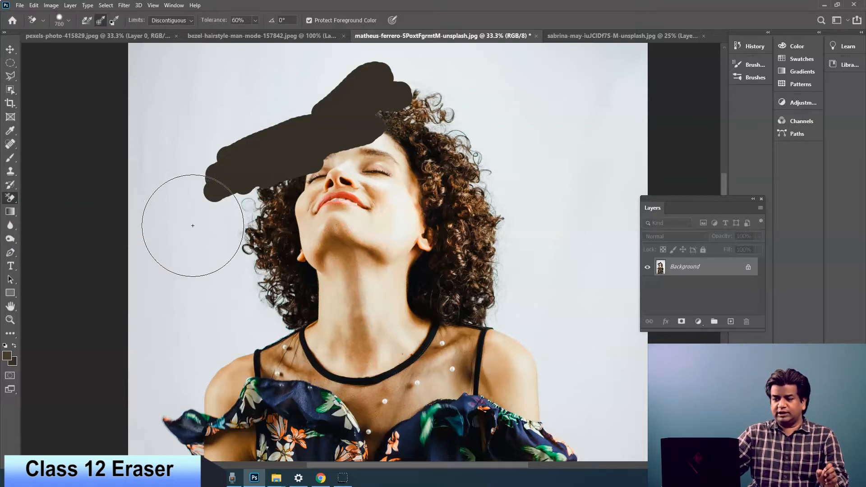
pyautogui.click(85, 20)
pyautogui.moveTo(222, 258)
pyautogui.mouseDown()
pyautogui.moveTo(263, 202)
pyautogui.moveTo(249, 237)
pyautogui.moveTo(271, 200)
pyautogui.moveTo(282, 212)
pyautogui.moveTo(223, 232)
pyautogui.moveTo(336, 163)
pyautogui.moveTo(360, 162)
pyautogui.moveTo(323, 204)
pyautogui.moveTo(293, 207)
pyautogui.moveTo(298, 201)
pyautogui.moveTo(329, 226)
pyautogui.moveTo(447, 180)
pyautogui.moveTo(402, 198)
pyautogui.mouseUp()
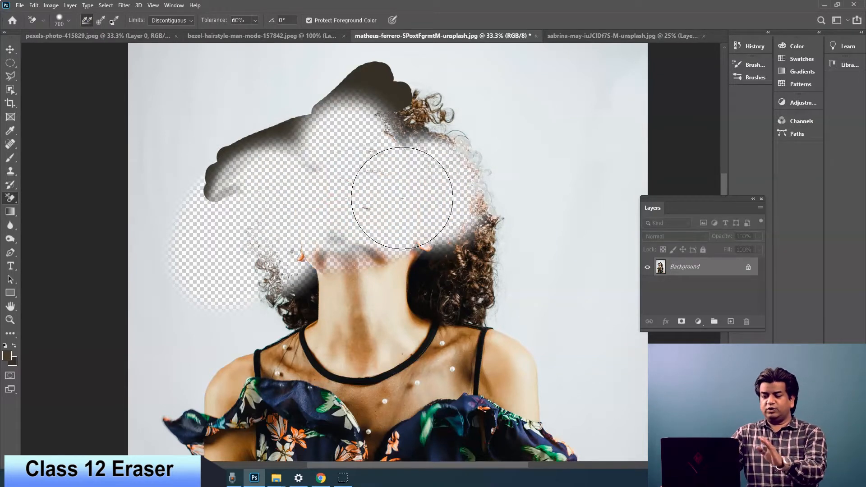
pyautogui.moveTo(402, 197); pyautogui.dragTo(403, 196)
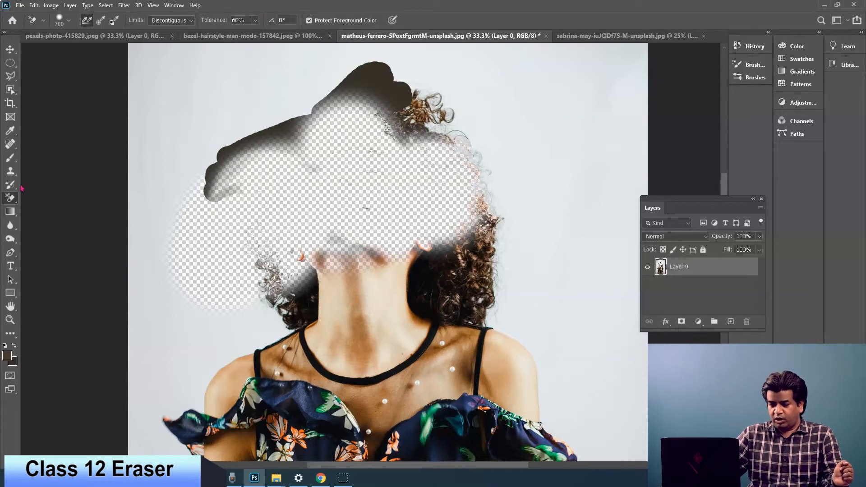
# Remove the pale backdrop and the woman's bare shoulder beside it with the Magic Eraser at tolerance 32
pyautogui.rightClick(9, 200)
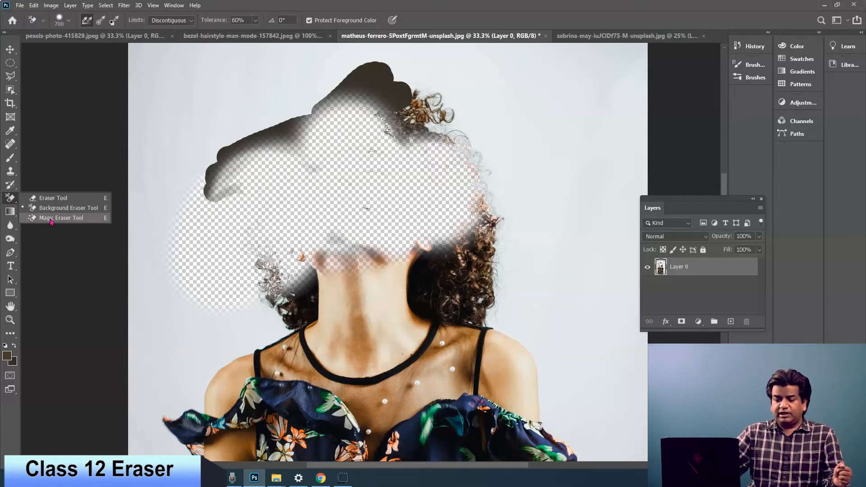
pyautogui.click(51, 218)
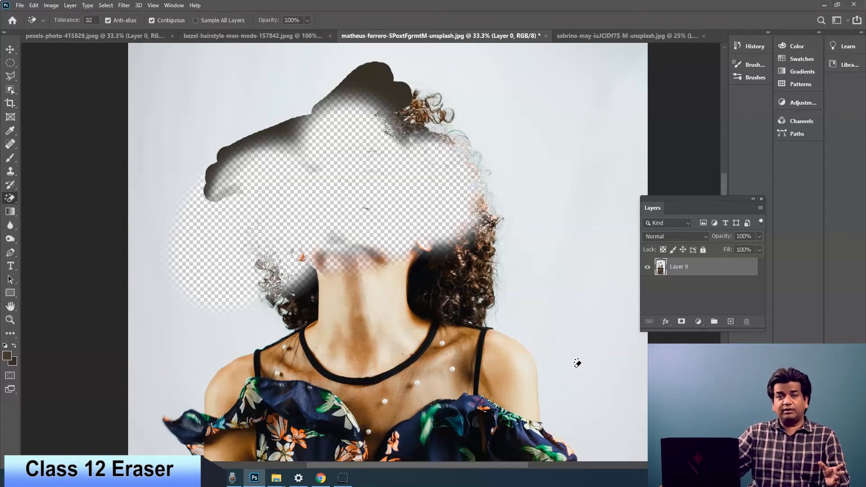
pyautogui.click(574, 364)
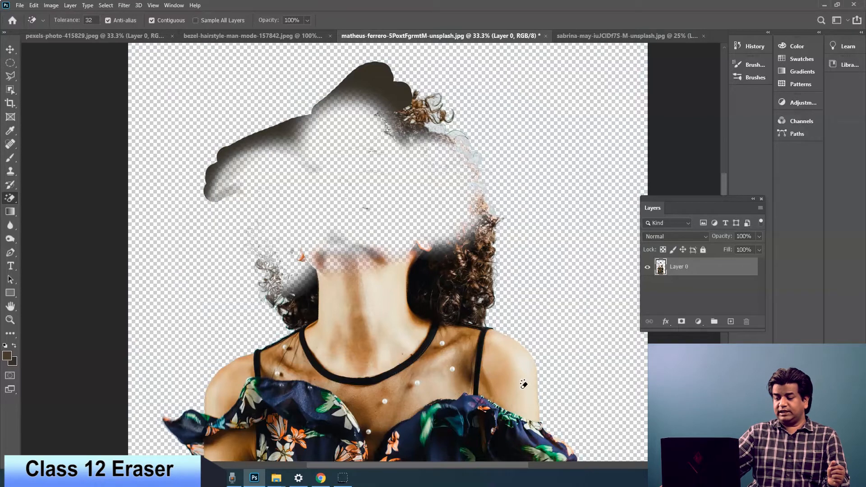
pyautogui.click(509, 367)
pyautogui.click(526, 366)
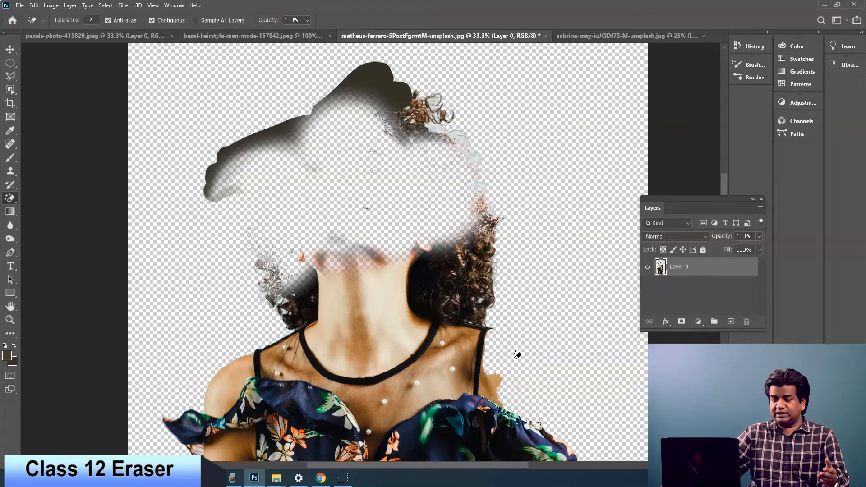
# Magic-erase the neck at tolerance 150, and parts of the opposite shoulder at tolerance 10
pyautogui.click(92, 21)
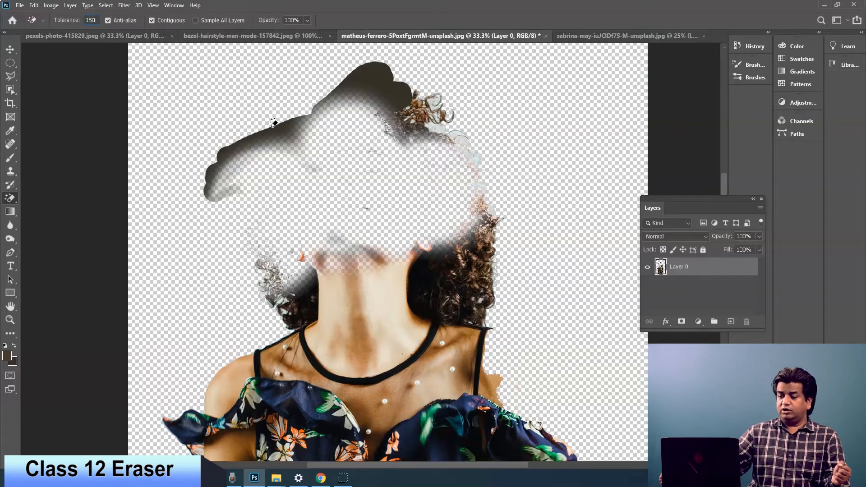
pyautogui.click(385, 291)
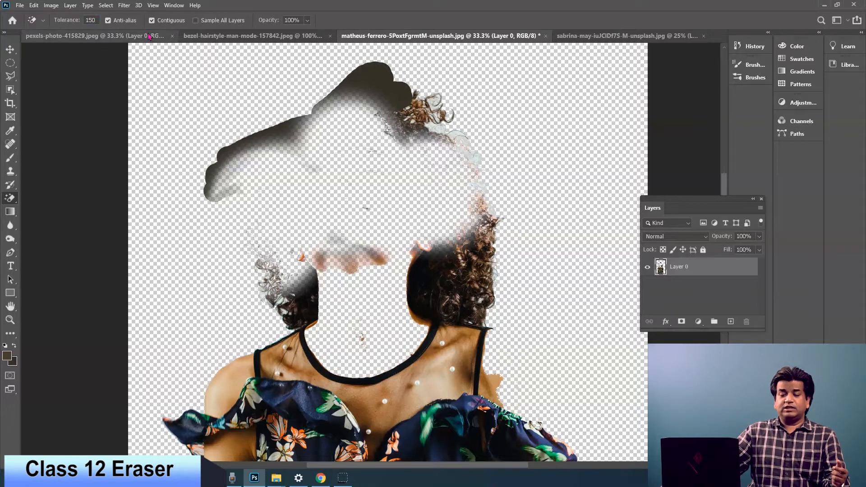
pyautogui.moveTo(95, 21); pyautogui.dragTo(74, 25)
pyautogui.write('0')
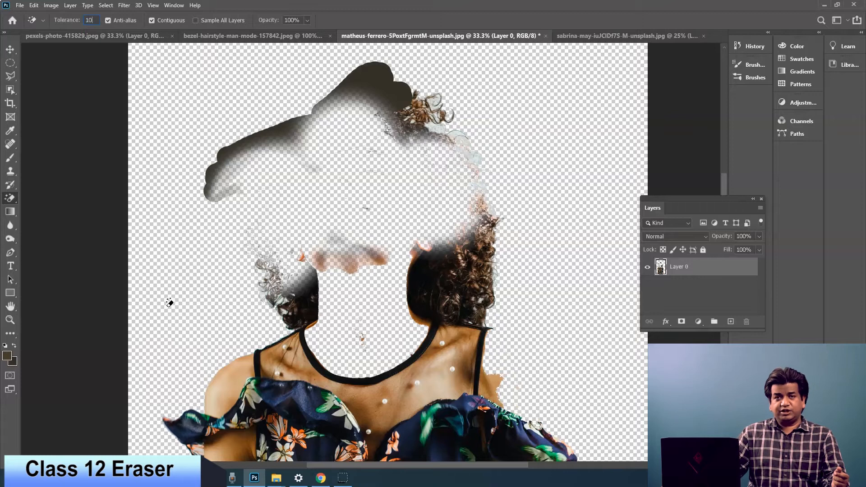
pyautogui.click(218, 386)
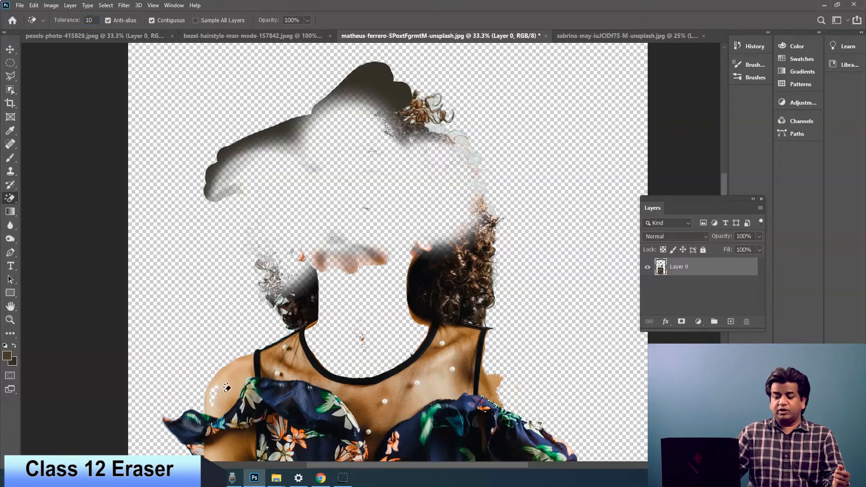
pyautogui.click(230, 391)
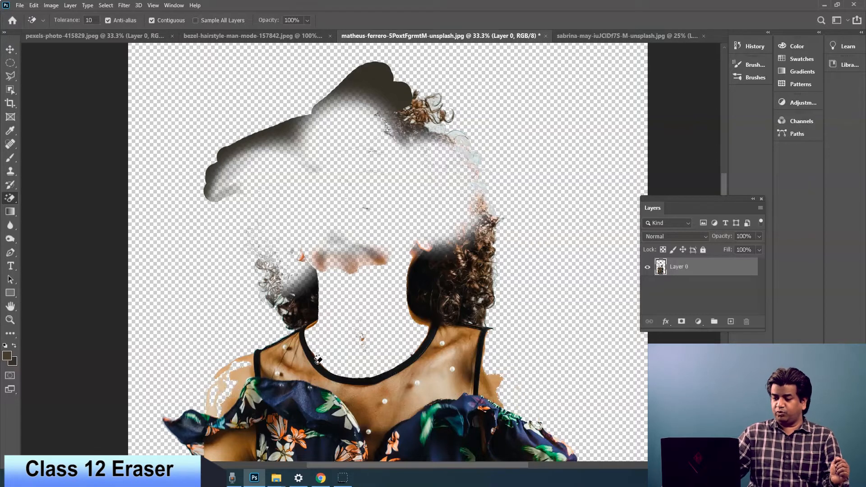
# Undo all the erasing to restore the full portrait with its locked Background layer
pyautogui.hotkey('ctrl', 'z')
pyautogui.hotkey('ctrl', 'z')
pyautogui.hotkey('ctrl', 'z')
pyautogui.hotkey('ctrl', 'z')
pyautogui.hotkey('ctrl', 'z')
pyautogui.hotkey('ctrl', 'z')
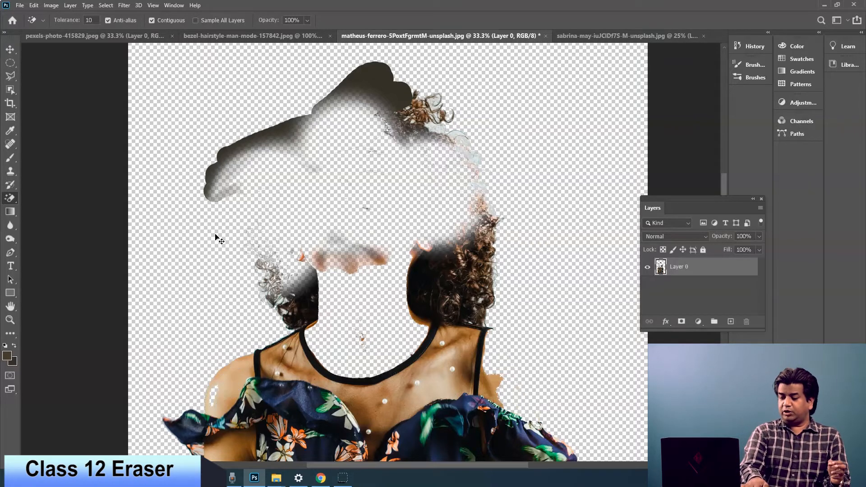
pyautogui.hotkey('ctrl', 'z')
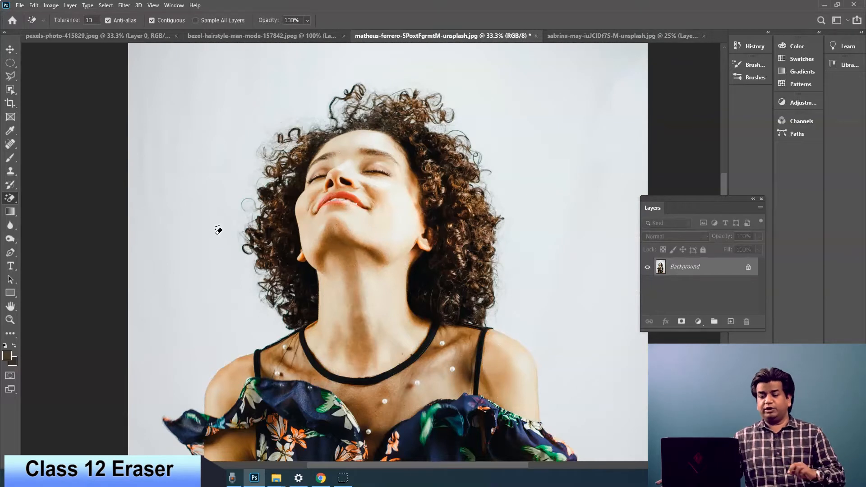
# Choose the Background Eraser and convert the locked Background into an editable layer named Layer 0
pyautogui.rightClick(10, 198)
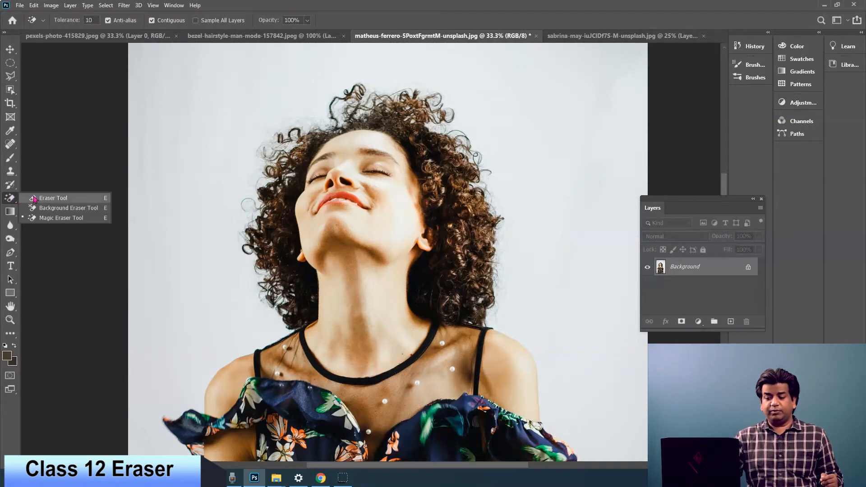
pyautogui.click(64, 208)
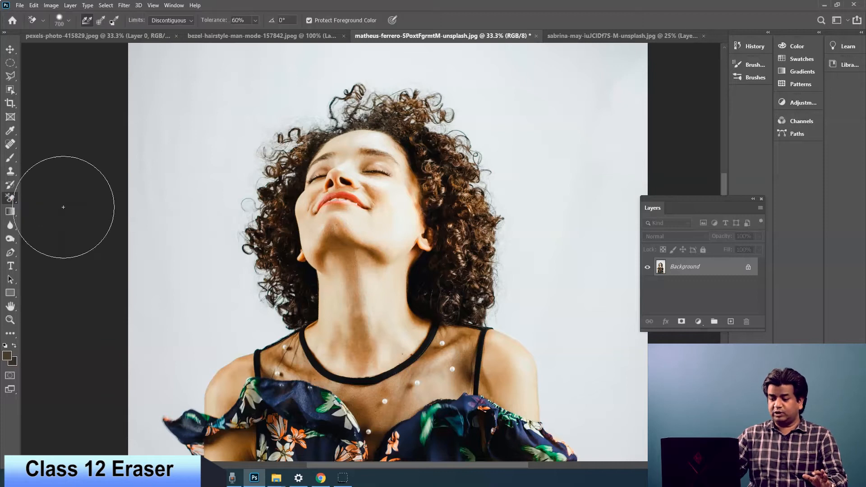
pyautogui.doubleClick(688, 269)
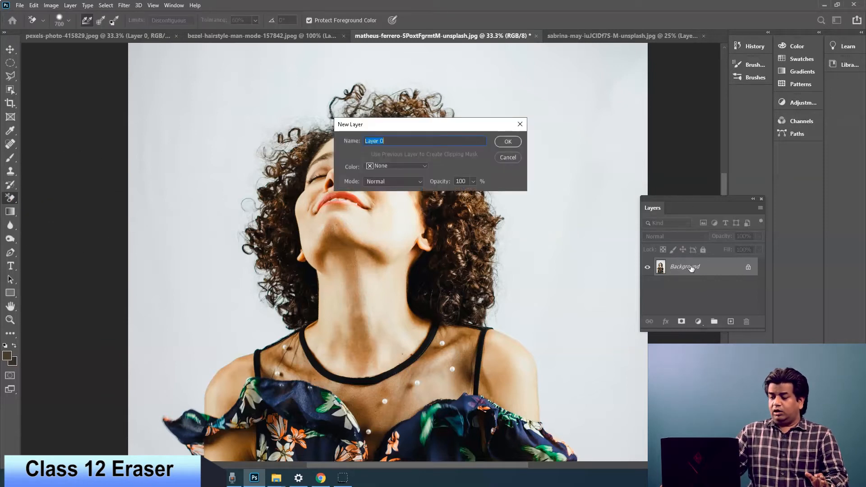
pyautogui.click(507, 142)
pyautogui.moveTo(684, 205); pyautogui.dragTo(635, 158)
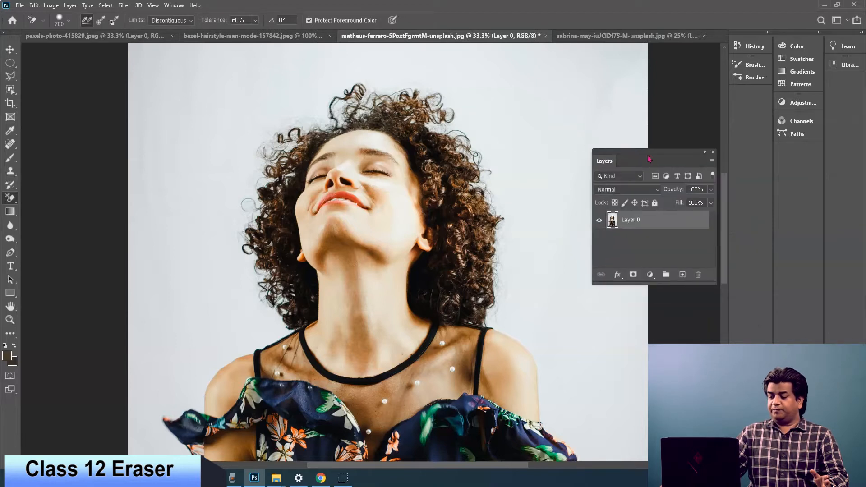
pyautogui.rightClick(14, 200)
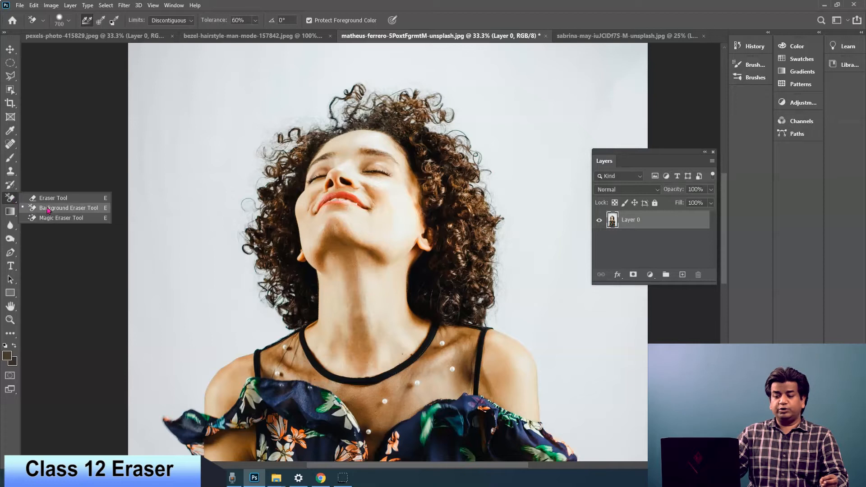
pyautogui.click(10, 49)
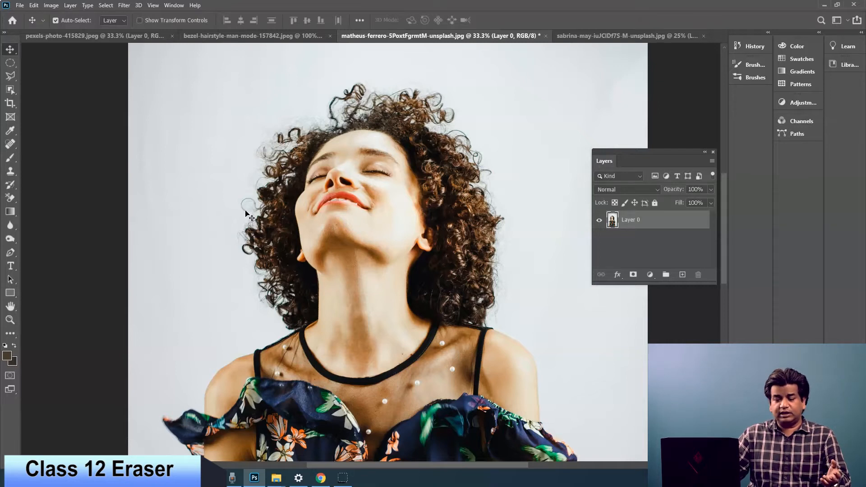
pyautogui.click(6, 197)
pyautogui.click(41, 204)
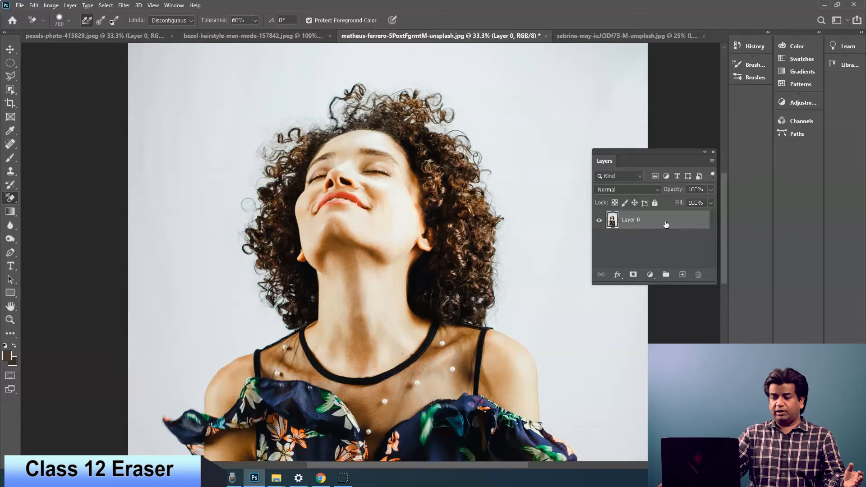
# Add a new layer beneath Layer 0 and fill it with a bright green foreground colour
pyautogui.click(683, 274)
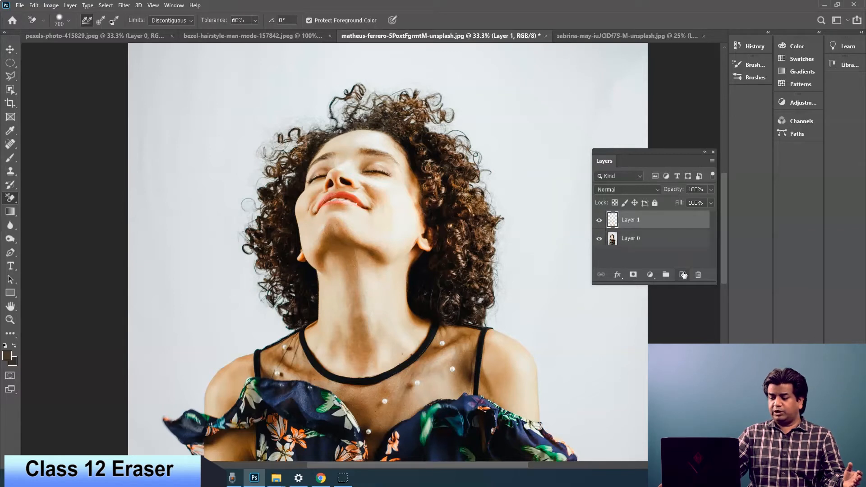
pyautogui.moveTo(667, 229); pyautogui.dragTo(669, 261)
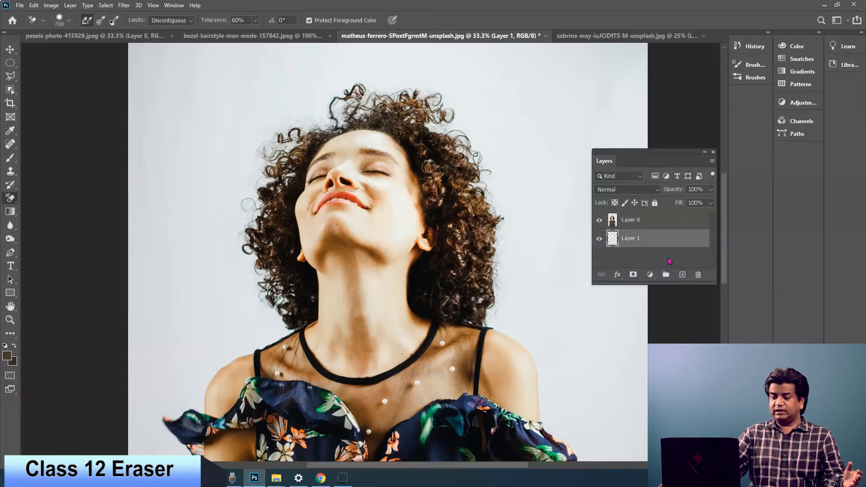
pyautogui.click(7, 355)
pyautogui.moveTo(443, 222); pyautogui.dragTo(440, 192)
pyautogui.click(419, 144)
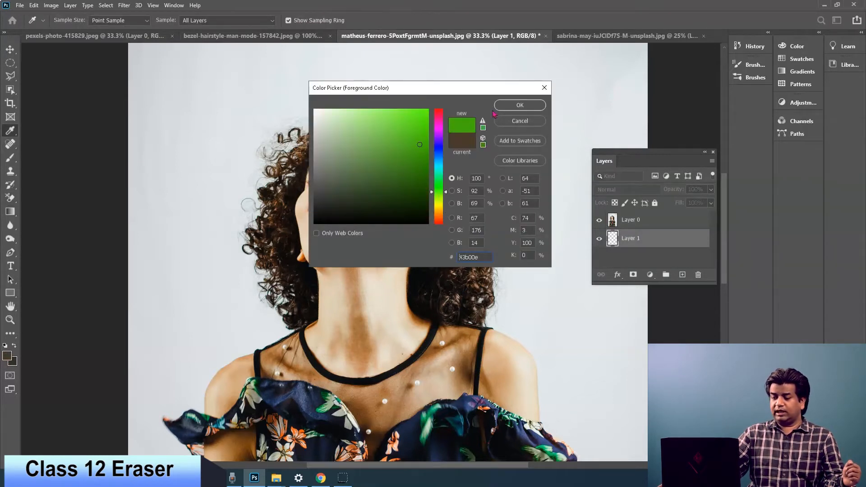
pyautogui.click(422, 130)
pyautogui.click(514, 107)
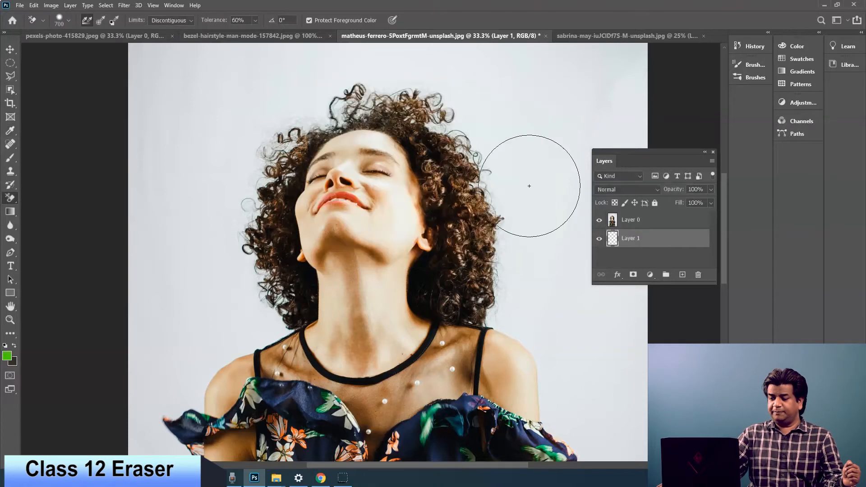
pyautogui.hotkey('alt', 'BackSpace')
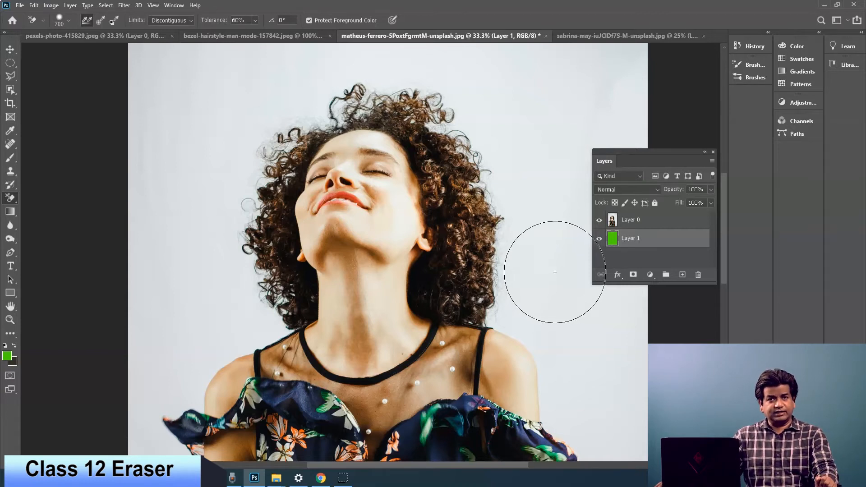
# Try erasing a small patch of Layer 0's backdrop beside the hair with the Eraser tool, and undo the stroke
pyautogui.rightClick(10, 201)
pyautogui.click(45, 195)
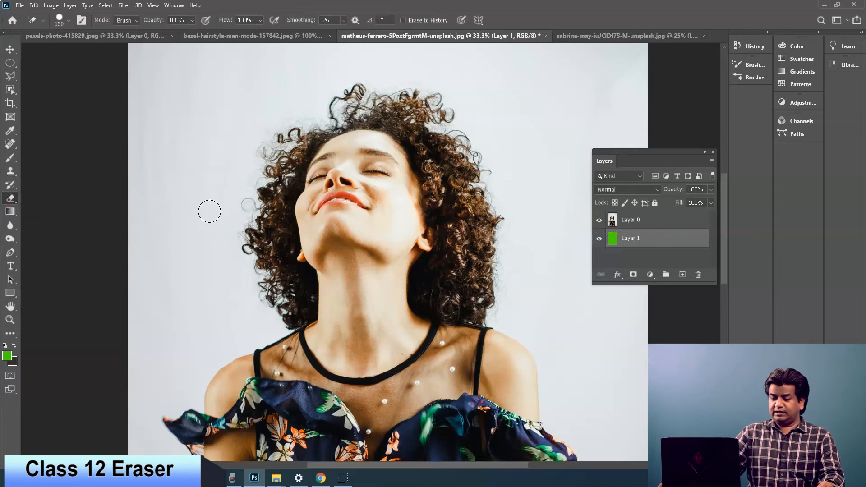
pyautogui.click(639, 220)
pyautogui.moveTo(212, 196)
pyautogui.mouseDown()
pyautogui.moveTo(239, 174)
pyautogui.moveTo(225, 202)
pyautogui.moveTo(249, 201)
pyautogui.mouseUp()
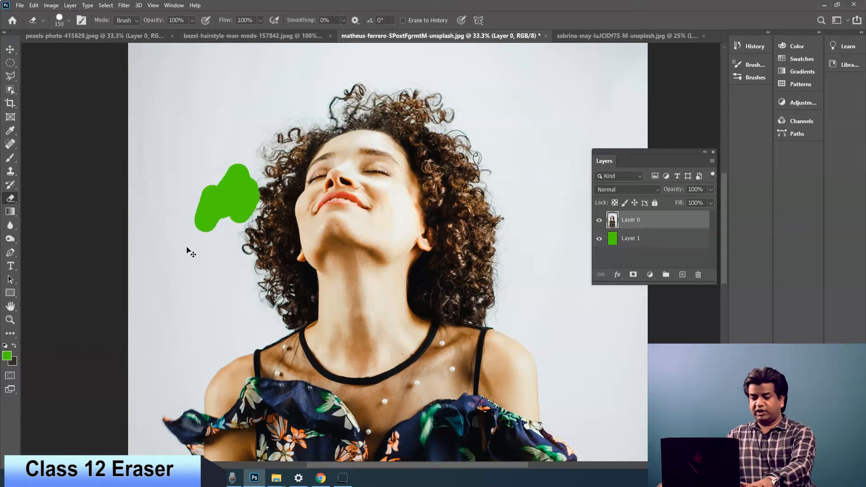
pyautogui.hotkey('ctrl', 'z')
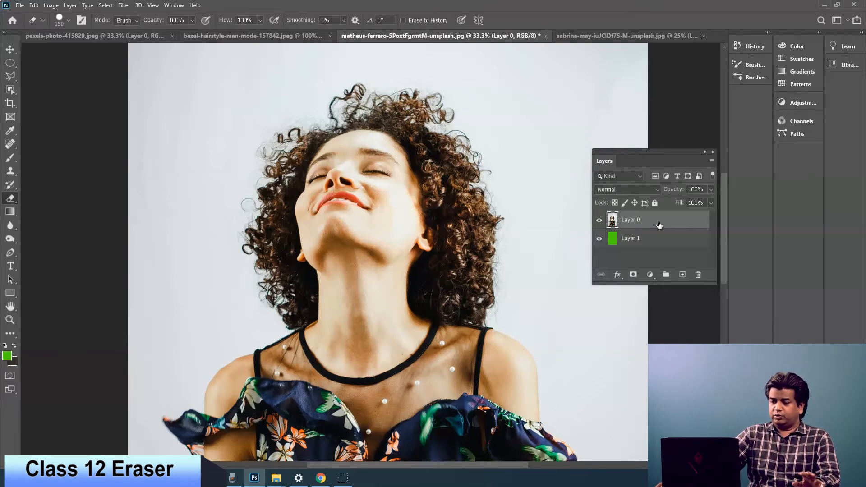
# Switch to the Background Eraser Tool, set its sampling to Once, and reduce the brush size to 600
pyautogui.hotkey('ctrl', '+')
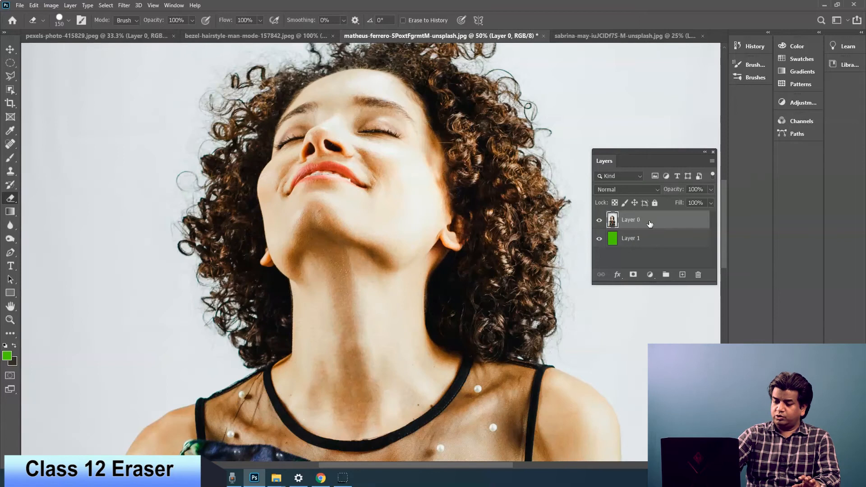
pyautogui.hotkey('ctrl', '+')
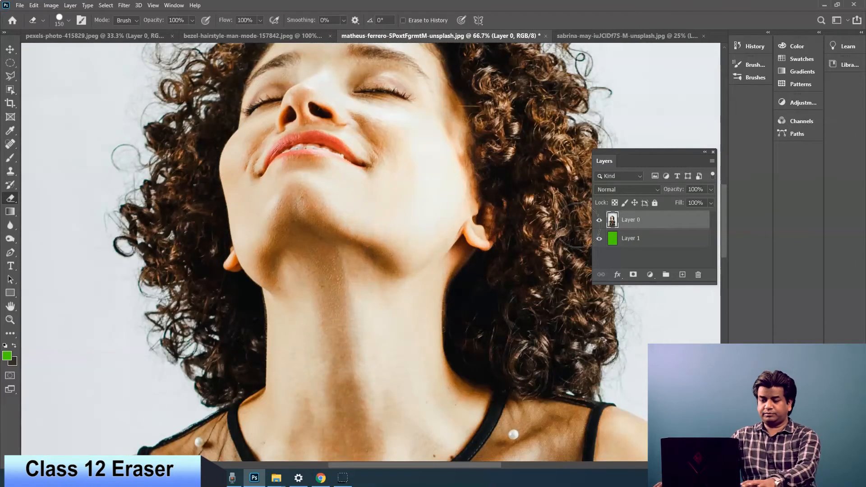
pyautogui.moveTo(440, 241); pyautogui.dragTo(446, 257)
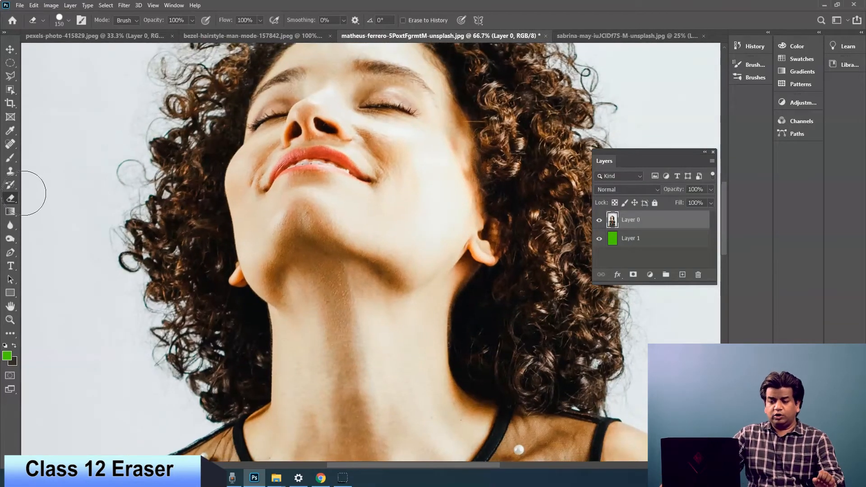
pyautogui.rightClick(10, 198)
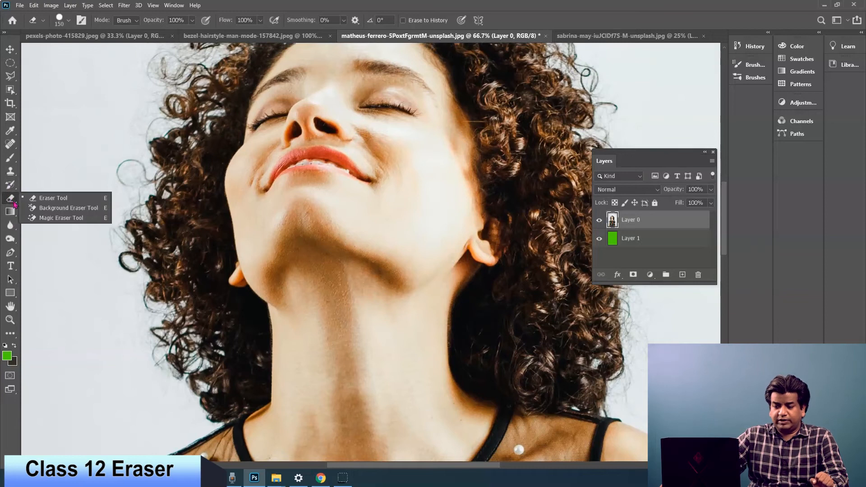
pyautogui.click(46, 209)
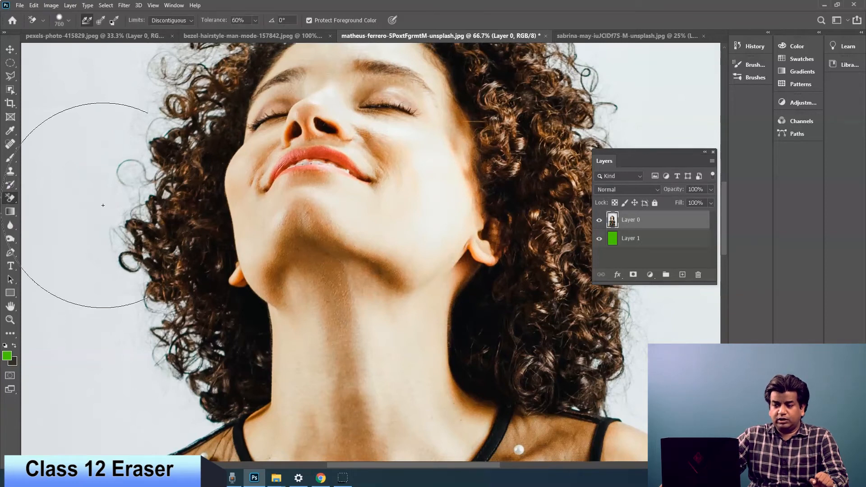
pyautogui.click(100, 22)
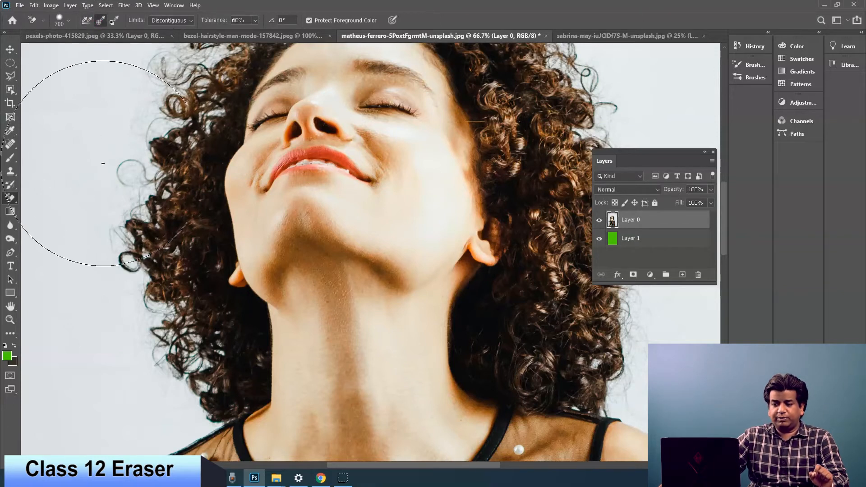
pyautogui.press('[')
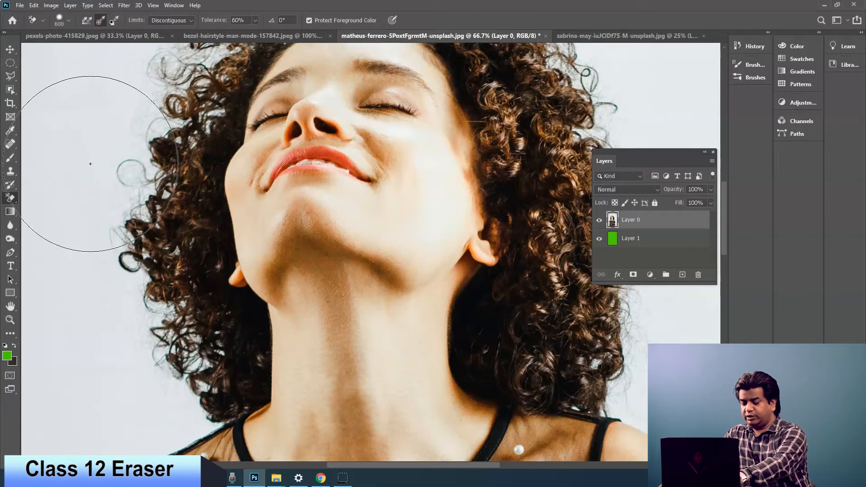
# Sample the pale backdrop as the foreground colour, try erasing beside the curls with the Background Eraser, and undo the stroke
pyautogui.hotkey('ctrl', '-')
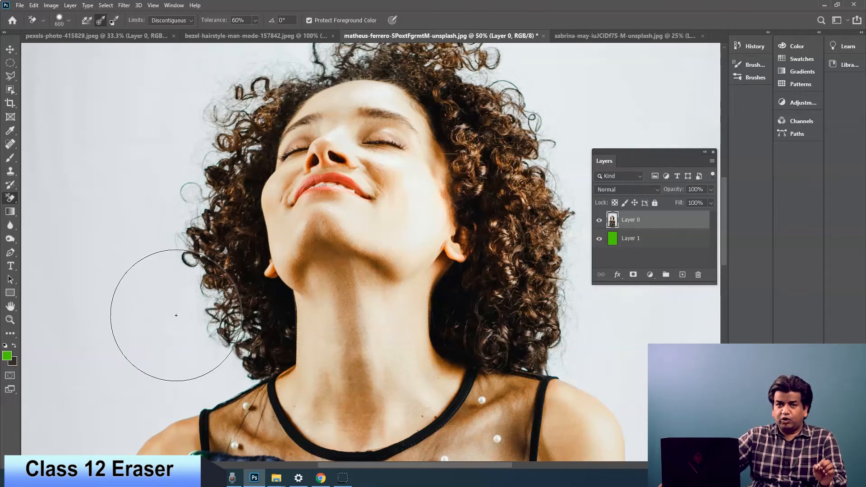
pyautogui.press('alt')
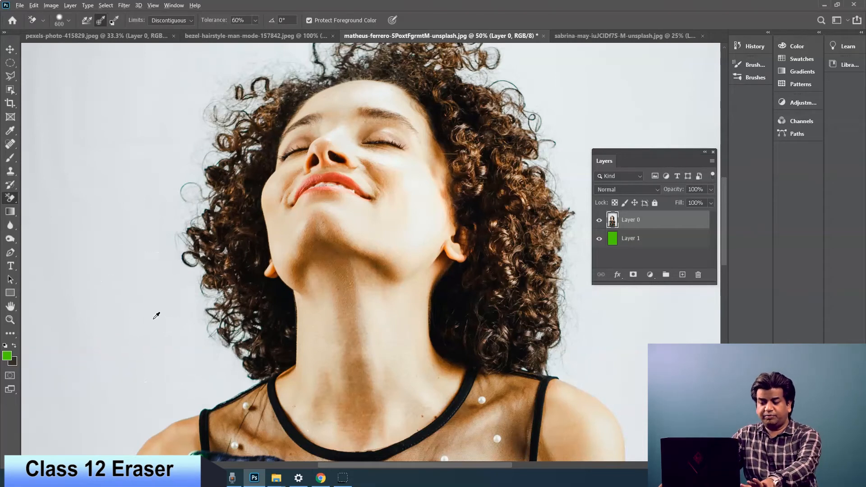
pyautogui.keyDown('alt'); pyautogui.click(154, 316); pyautogui.keyUp('alt')
pyautogui.moveTo(175, 313)
pyautogui.mouseDown()
pyautogui.moveTo(185, 301)
pyautogui.moveTo(180, 253)
pyautogui.moveTo(162, 194)
pyautogui.moveTo(202, 331)
pyautogui.moveTo(162, 216)
pyautogui.moveTo(145, 271)
pyautogui.moveTo(135, 266)
pyautogui.moveTo(166, 279)
pyautogui.mouseUp()
pyautogui.hotkey('ctrl', 'z')
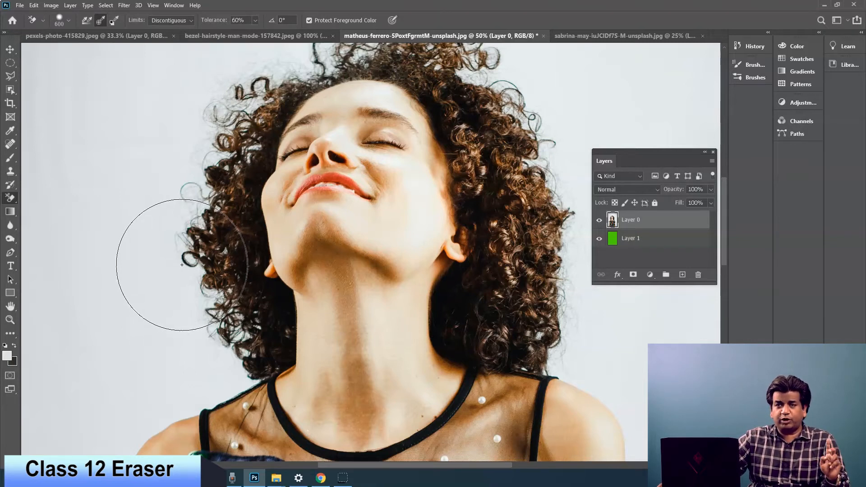
# Set the foreground colour to the dark hair tone #45413e sampled from the curls, and enlarge the Background Eraser brush to 700
pyautogui.rightClick(12, 200)
pyautogui.click(45, 209)
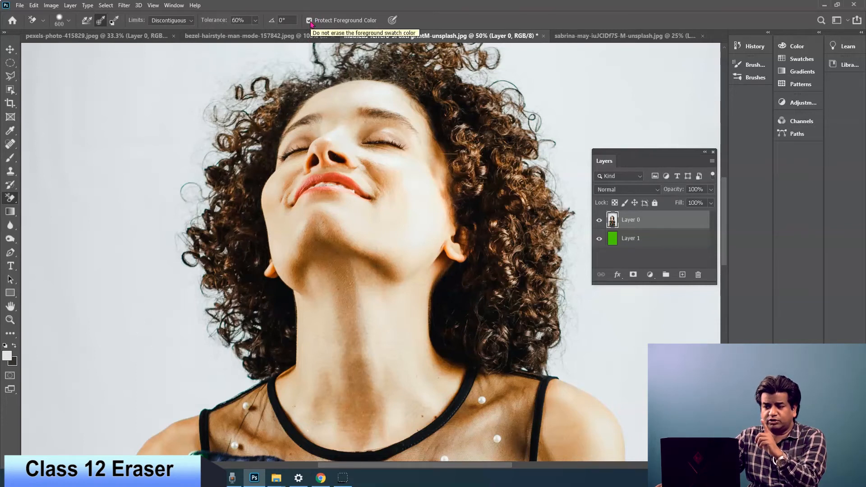
pyautogui.click(8, 358)
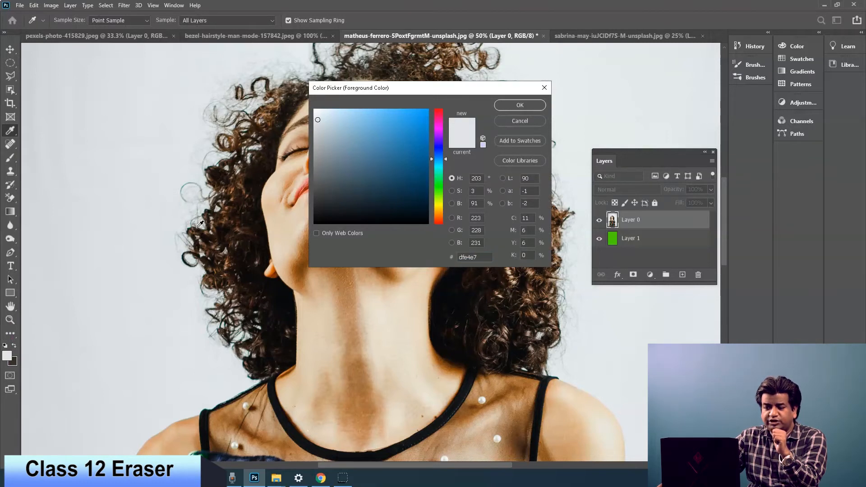
pyautogui.click(238, 125)
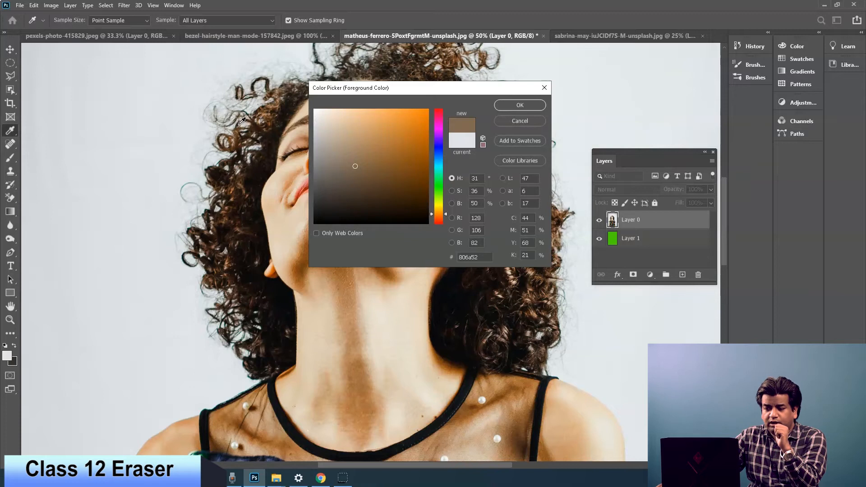
pyautogui.click(238, 125)
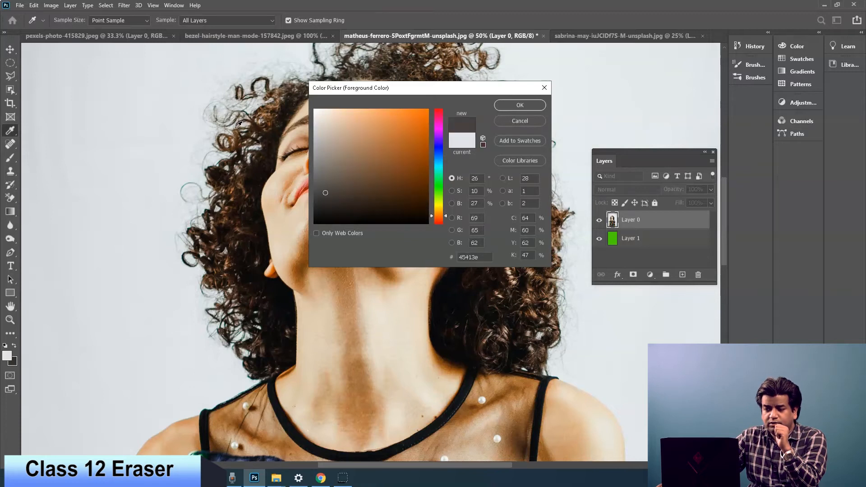
pyautogui.click(516, 105)
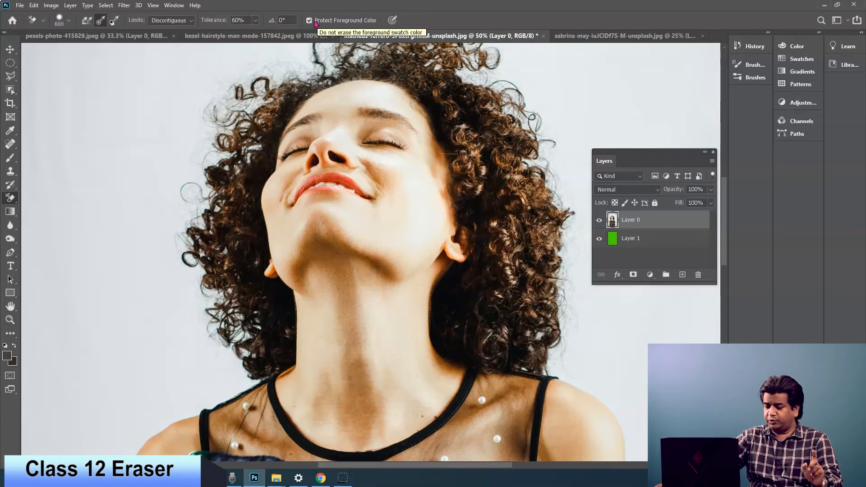
pyautogui.hotkey('ctrl', '-')
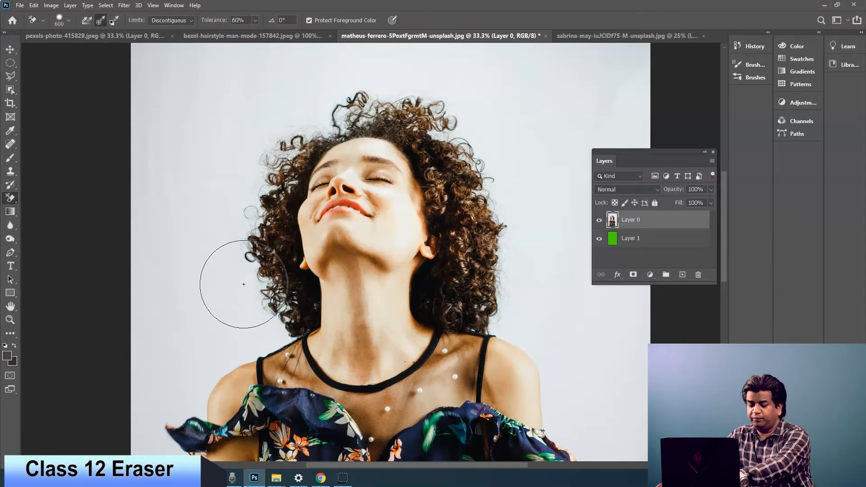
pyautogui.press(']')
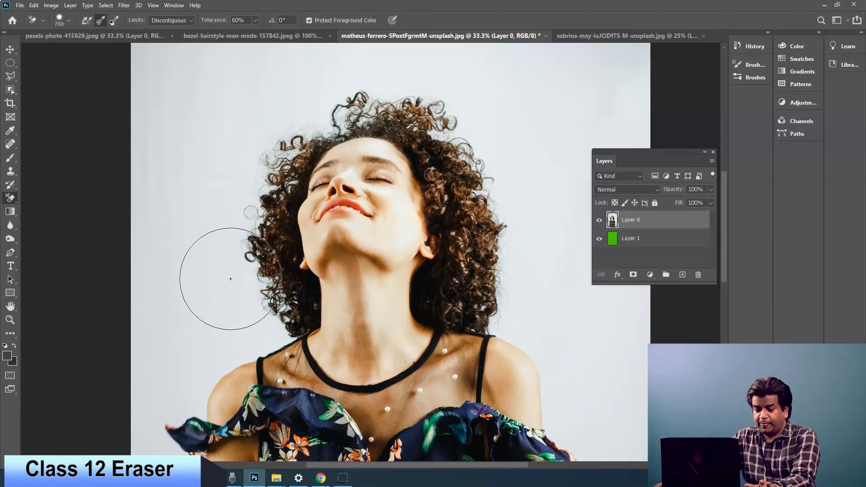
# Sample the backdrop beside the neck as the protected foreground colour, try erasing up along the hair, and undo the stroke
pyautogui.press('alt')
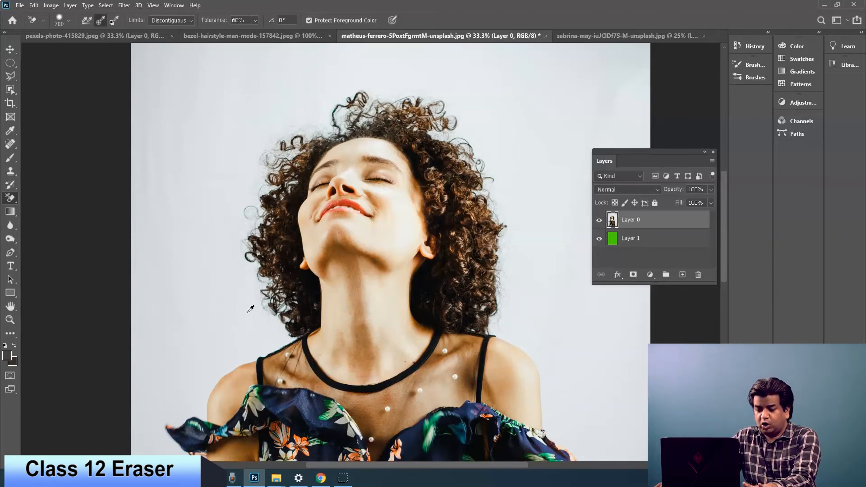
pyautogui.keyDown('alt'); pyautogui.click(255, 293); pyautogui.keyUp('alt')
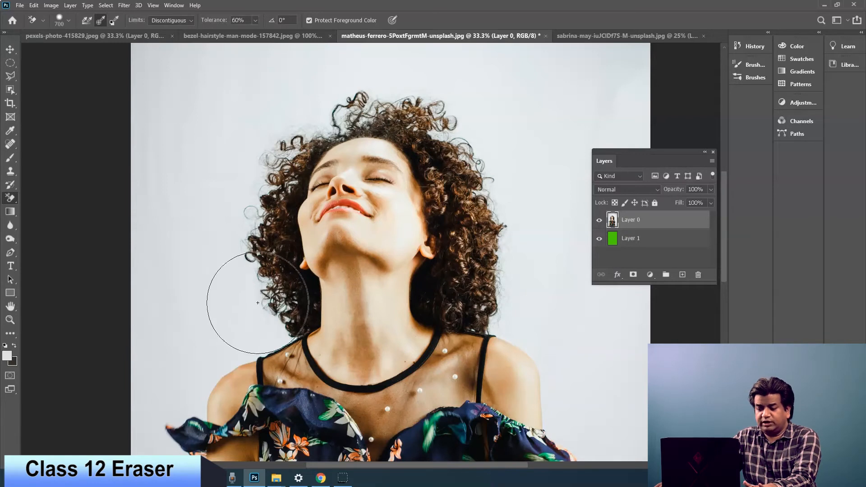
pyautogui.moveTo(262, 303)
pyautogui.mouseDown()
pyautogui.moveTo(240, 270)
pyautogui.moveTo(239, 205)
pyautogui.moveTo(232, 250)
pyautogui.moveTo(244, 288)
pyautogui.moveTo(216, 324)
pyautogui.moveTo(253, 253)
pyautogui.moveTo(259, 128)
pyautogui.moveTo(271, 120)
pyautogui.moveTo(300, 126)
pyautogui.moveTo(299, 87)
pyautogui.moveTo(296, 117)
pyautogui.mouseUp()
pyautogui.hotkey('ctrl', 'z')
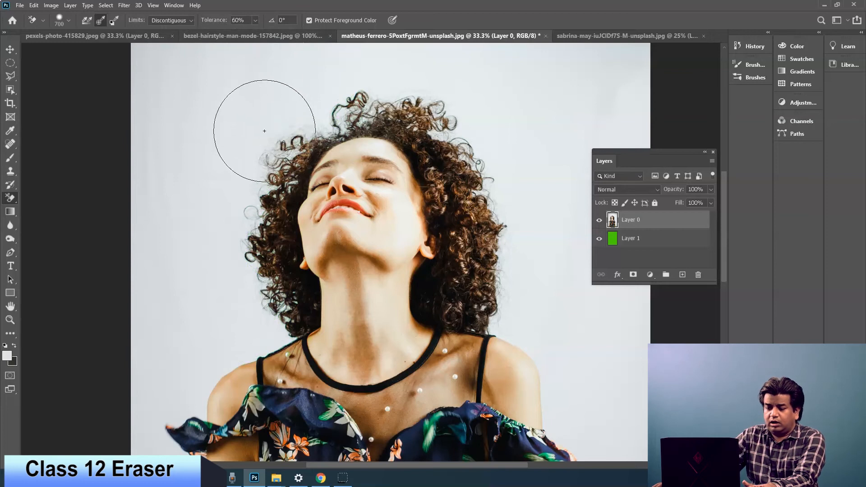
# Erase the backdrop around the hair with the Background Eraser at 80% tolerance, Contiguous limits and Protect Foreground Color off
pyautogui.click(255, 23)
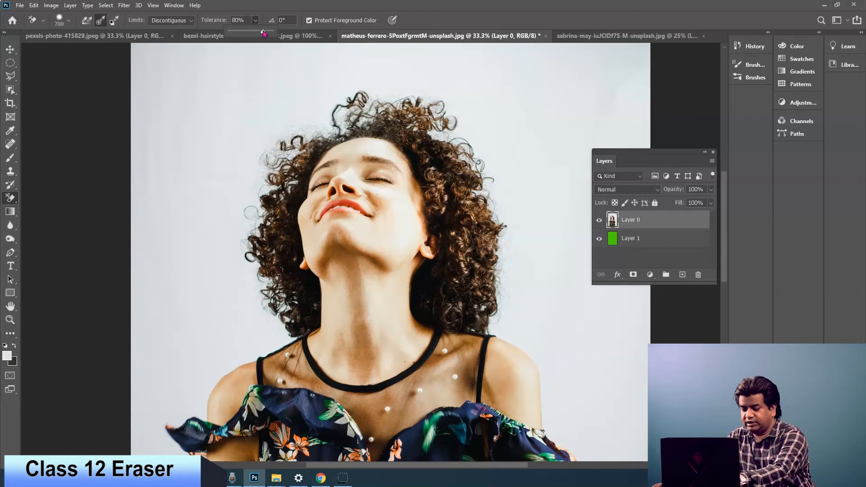
pyautogui.hotkey('ctrl', '+')
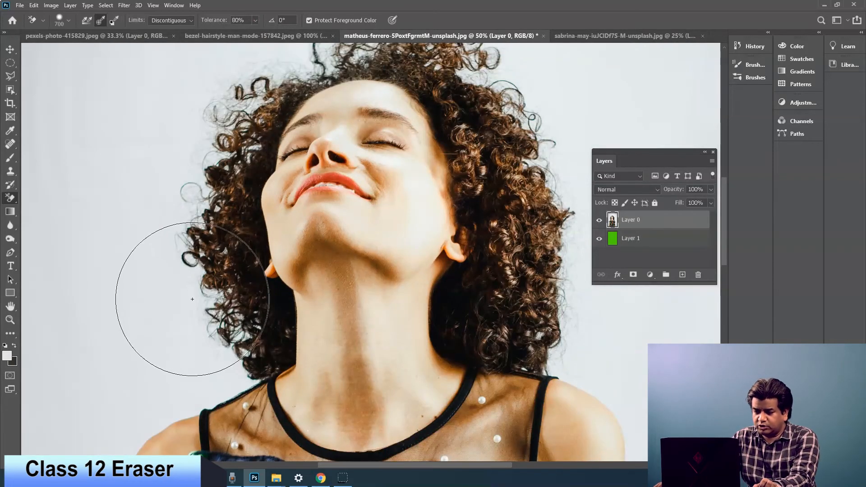
pyautogui.click(185, 322)
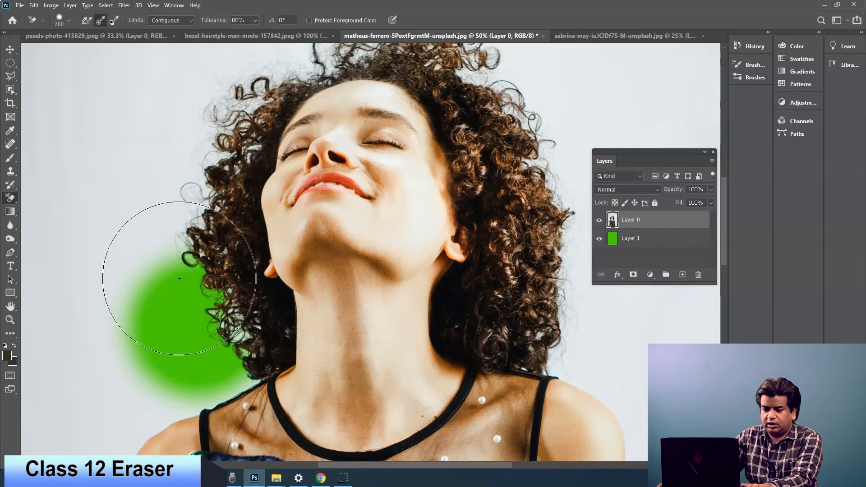
pyautogui.moveTo(179, 279)
pyautogui.mouseDown()
pyautogui.moveTo(170, 198)
pyautogui.moveTo(197, 137)
pyautogui.moveTo(197, 105)
pyautogui.moveTo(197, 130)
pyautogui.moveTo(218, 96)
pyautogui.moveTo(213, 79)
pyautogui.moveTo(264, 77)
pyautogui.mouseUp()
pyautogui.moveTo(246, 78)
pyautogui.mouseDown()
pyautogui.moveTo(443, 78)
pyautogui.moveTo(505, 86)
pyautogui.moveTo(542, 103)
pyautogui.moveTo(582, 297)
pyautogui.moveTo(585, 290)
pyautogui.mouseUp()
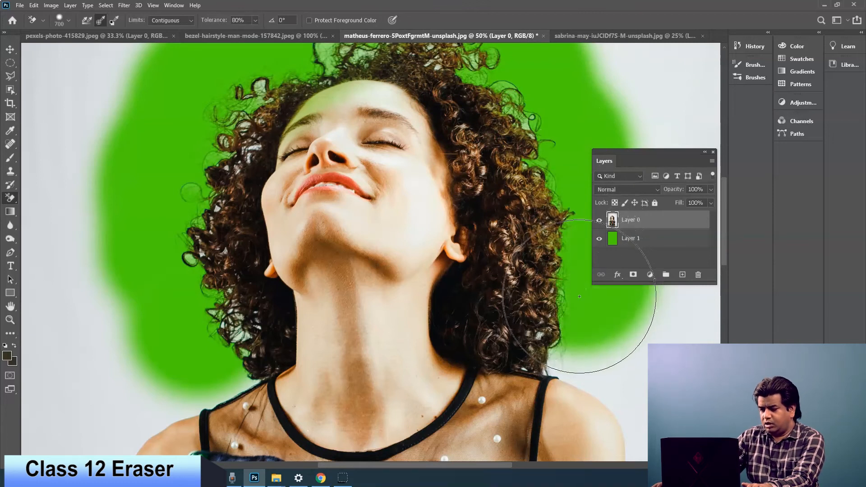
pyautogui.moveTo(581, 298)
pyautogui.mouseDown()
pyautogui.moveTo(581, 175)
pyautogui.moveTo(546, 143)
pyautogui.moveTo(545, 123)
pyautogui.moveTo(528, 118)
pyautogui.mouseUp()
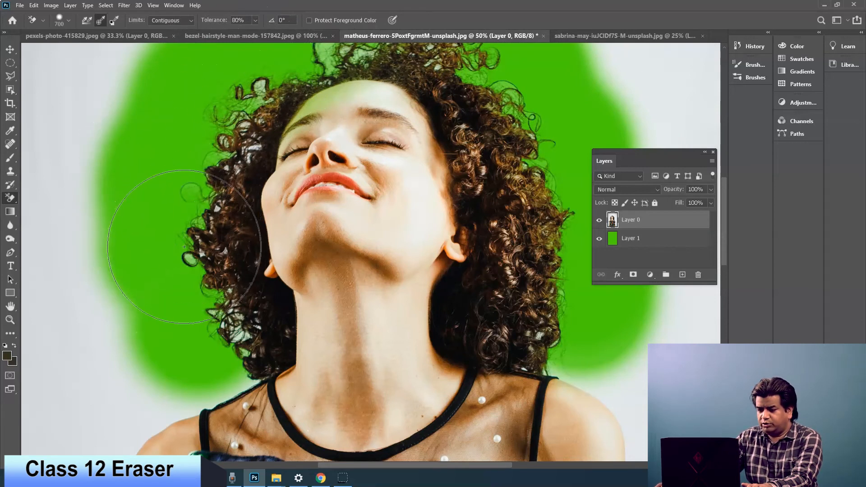
pyautogui.moveTo(145, 319)
pyautogui.mouseDown()
pyautogui.moveTo(112, 305)
pyautogui.moveTo(116, 212)
pyautogui.moveTo(124, 218)
pyautogui.mouseUp()
# Reduce the Background Eraser brush to 400, sample the pale remnants inside the curls, and erase them
pyautogui.press('[')
pyautogui.press('[')
pyautogui.press('[')
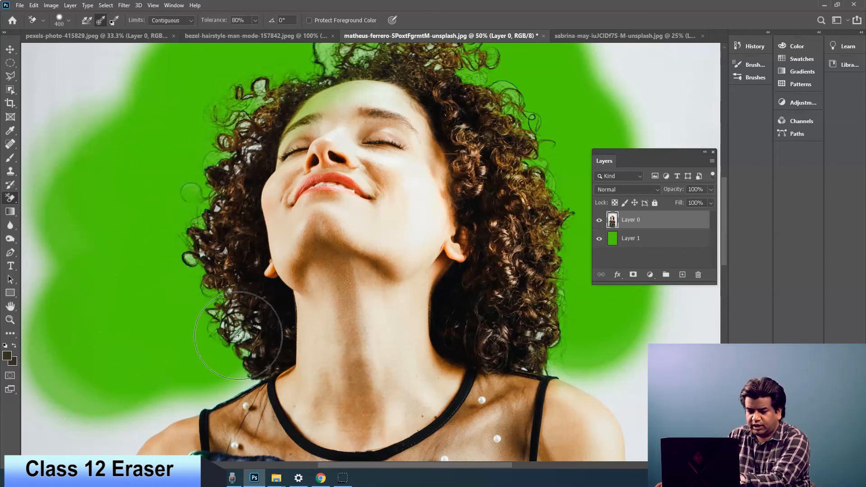
pyautogui.keyDown('alt'); pyautogui.click(240, 336); pyautogui.keyUp('alt')
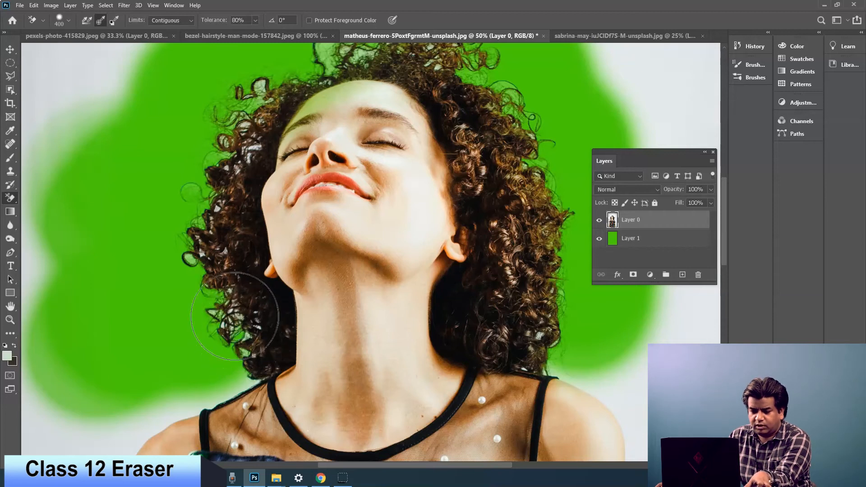
pyautogui.moveTo(242, 161)
pyautogui.mouseDown()
pyautogui.moveTo(255, 135)
pyautogui.moveTo(239, 136)
pyautogui.moveTo(249, 108)
pyautogui.moveTo(314, 52)
pyautogui.moveTo(456, 53)
pyautogui.moveTo(458, 58)
pyautogui.moveTo(360, 45)
pyautogui.moveTo(360, 54)
pyautogui.moveTo(440, 56)
pyautogui.moveTo(498, 104)
pyautogui.moveTo(521, 143)
pyautogui.moveTo(546, 266)
pyautogui.moveTo(542, 336)
pyautogui.moveTo(534, 327)
pyautogui.moveTo(541, 335)
pyautogui.moveTo(552, 323)
pyautogui.moveTo(535, 146)
pyautogui.moveTo(511, 106)
pyautogui.moveTo(464, 66)
pyautogui.moveTo(368, 38)
pyautogui.moveTo(277, 45)
pyautogui.moveTo(238, 81)
pyautogui.moveTo(238, 98)
pyautogui.moveTo(250, 104)
pyautogui.moveTo(244, 99)
pyautogui.moveTo(232, 143)
pyautogui.moveTo(209, 173)
pyautogui.moveTo(194, 244)
pyautogui.moveTo(198, 214)
pyautogui.moveTo(219, 210)
pyautogui.moveTo(209, 257)
pyautogui.moveTo(225, 249)
pyautogui.moveTo(198, 248)
pyautogui.moveTo(216, 304)
pyautogui.moveTo(252, 321)
pyautogui.moveTo(258, 308)
pyautogui.moveTo(253, 338)
pyautogui.moveTo(222, 318)
pyautogui.moveTo(240, 316)
pyautogui.moveTo(244, 280)
pyautogui.moveTo(233, 293)
pyautogui.moveTo(228, 262)
pyautogui.moveTo(250, 291)
pyautogui.moveTo(224, 324)
pyautogui.moveTo(242, 194)
pyautogui.moveTo(228, 175)
pyautogui.moveTo(239, 174)
pyautogui.moveTo(233, 176)
pyautogui.moveTo(253, 166)
pyautogui.mouseUp()
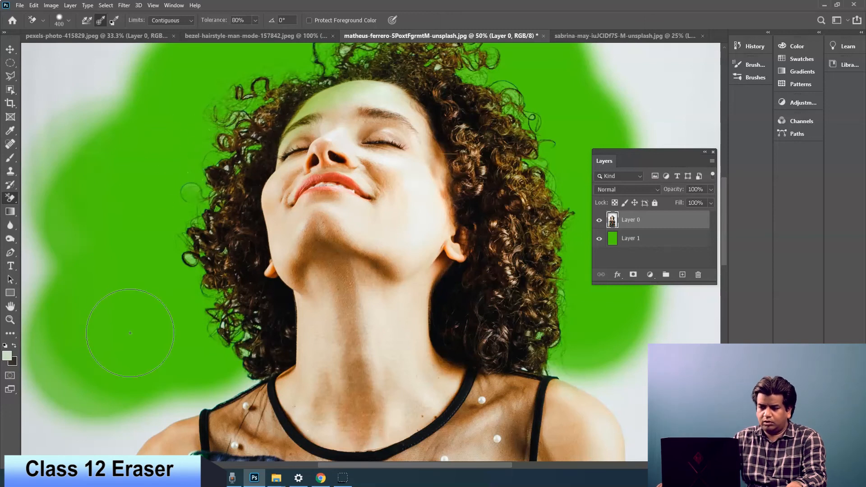
# Remove the remaining outer backdrop from Layer 0 with the Magic Eraser Tool at tolerance 10
pyautogui.hotkey('ctrl', '-')
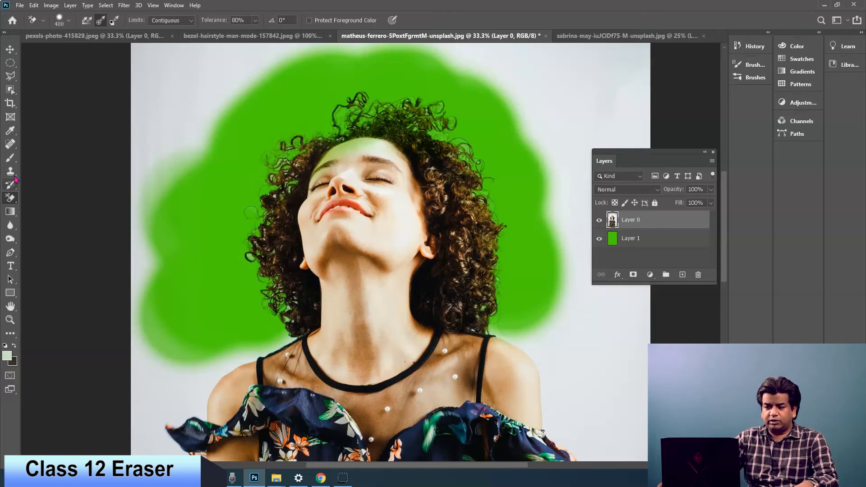
pyautogui.rightClick(10, 200)
pyautogui.click(54, 219)
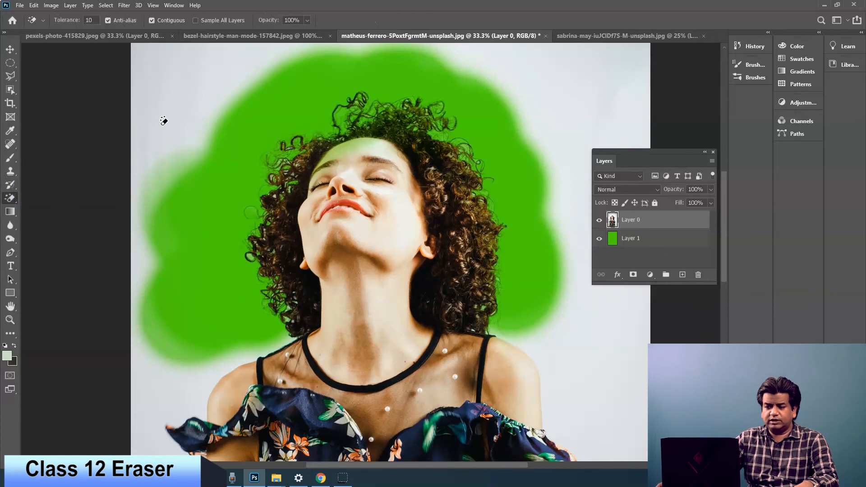
pyautogui.click(164, 121)
pyautogui.click(271, 75)
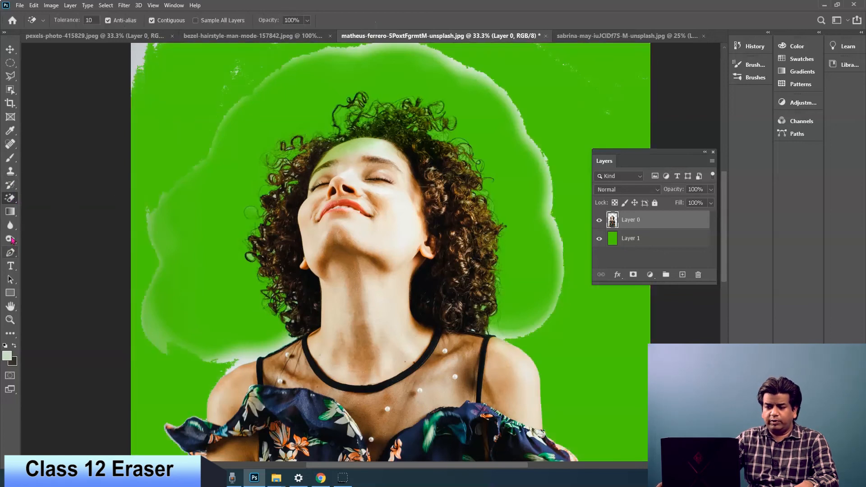
# Switch to the Eraser Tool with an enlarged brush and erase the pale fringe along the backdrop's left side
pyautogui.rightClick(12, 202)
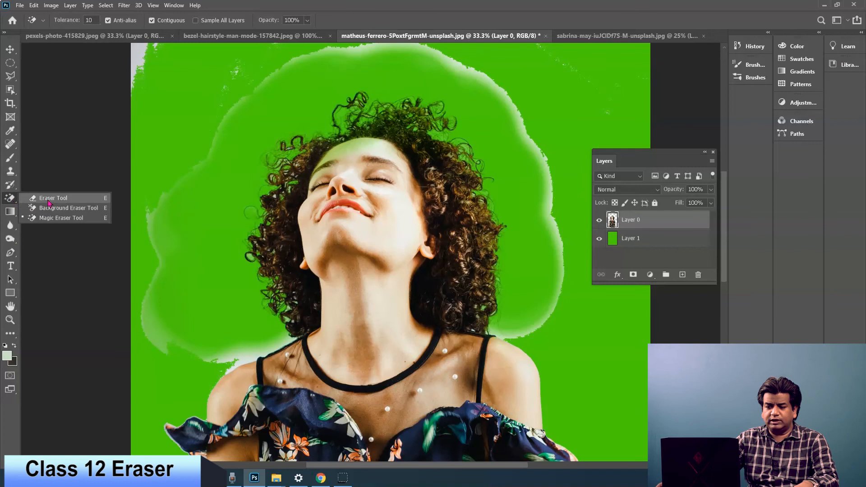
pyautogui.click(45, 199)
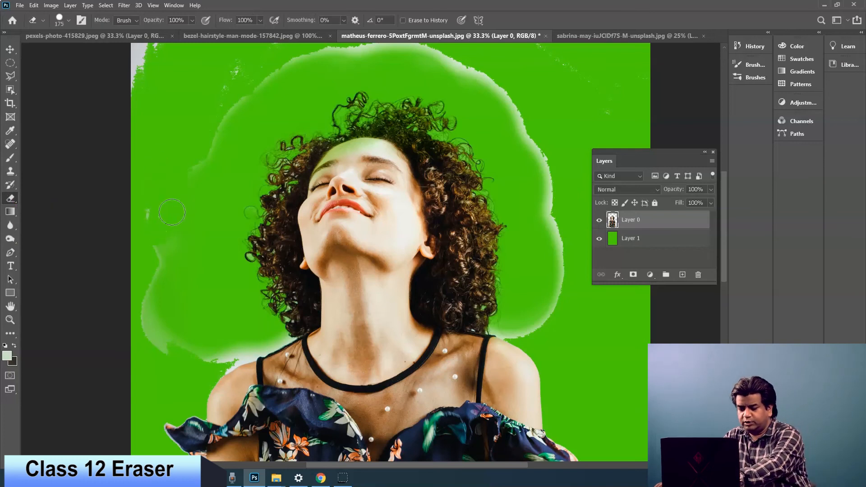
pyautogui.press(']')
pyautogui.press(']')
pyautogui.press(']')
pyautogui.press(']')
pyautogui.press(']')
pyautogui.moveTo(169, 203)
pyautogui.mouseDown()
pyautogui.moveTo(145, 257)
pyautogui.moveTo(132, 318)
pyautogui.mouseUp()
# Reduce the eraser brush to 250 and erase the leftover pale fringe near the shoulder and around the head
pyautogui.press('[')
pyautogui.press('[')
pyautogui.press('[')
pyautogui.press('[')
pyautogui.press('[')
pyautogui.press('[')
pyautogui.moveTo(191, 336)
pyautogui.mouseDown()
pyautogui.moveTo(212, 356)
pyautogui.moveTo(240, 340)
pyautogui.mouseUp()
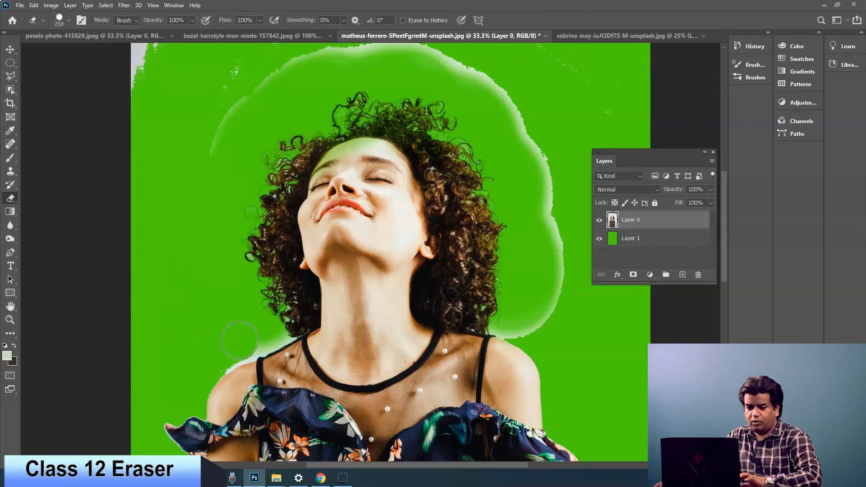
pyautogui.moveTo(261, 70)
pyautogui.mouseDown()
pyautogui.moveTo(144, 46)
pyautogui.moveTo(130, 95)
pyautogui.moveTo(330, 53)
pyautogui.moveTo(459, 67)
pyautogui.moveTo(512, 110)
pyautogui.moveTo(552, 206)
pyautogui.moveTo(546, 232)
pyautogui.moveTo(557, 279)
pyautogui.moveTo(532, 322)
pyautogui.mouseUp()
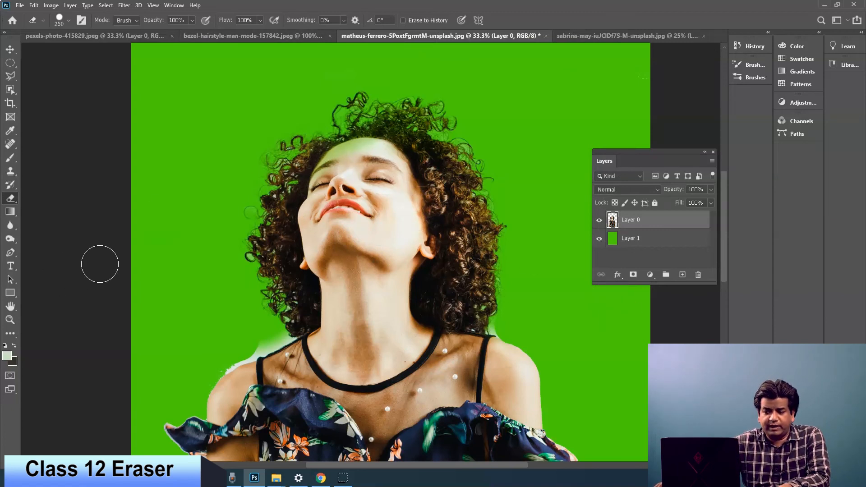
# Look through the Blur tool group and select the Dodge Tool
pyautogui.click(11, 232)
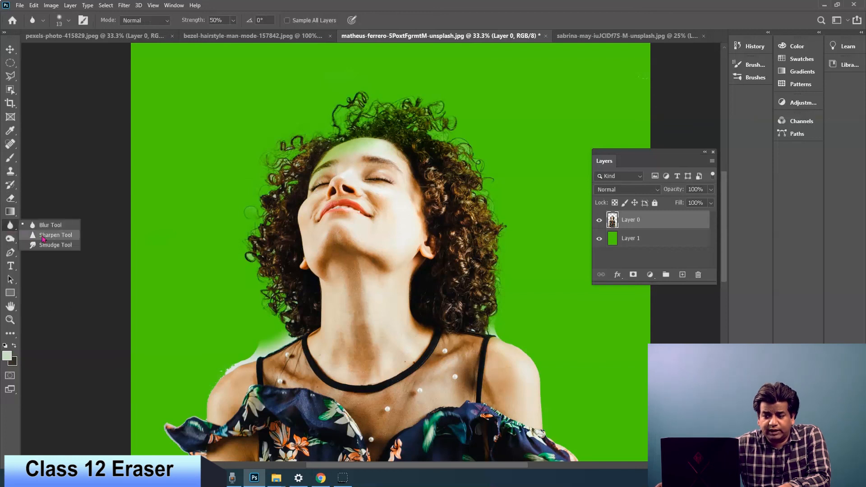
pyautogui.rightClick(10, 241)
pyautogui.click(38, 237)
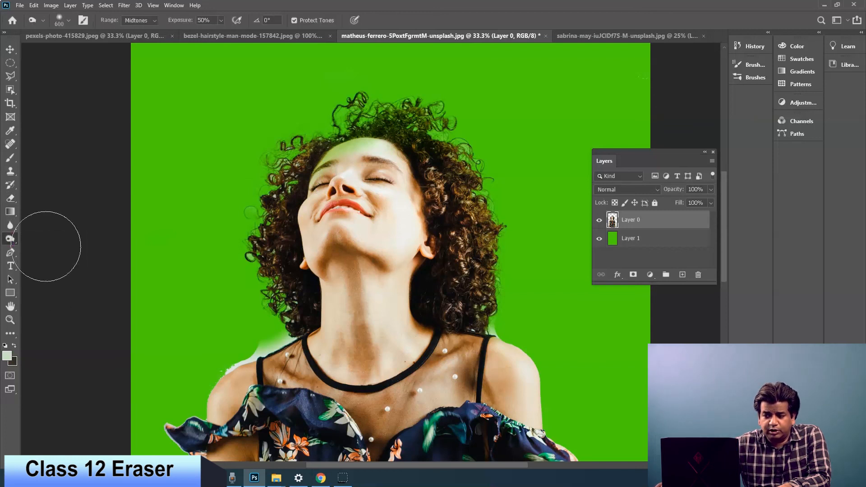